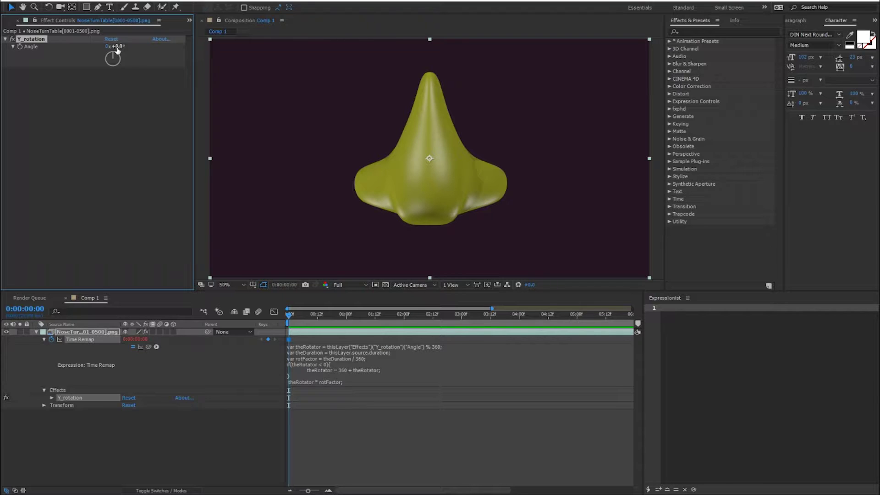
Scrub the Y_rotation angle to spin the nose through the turntable, then back to front
left_click_drag(118, 48, 195, 40)
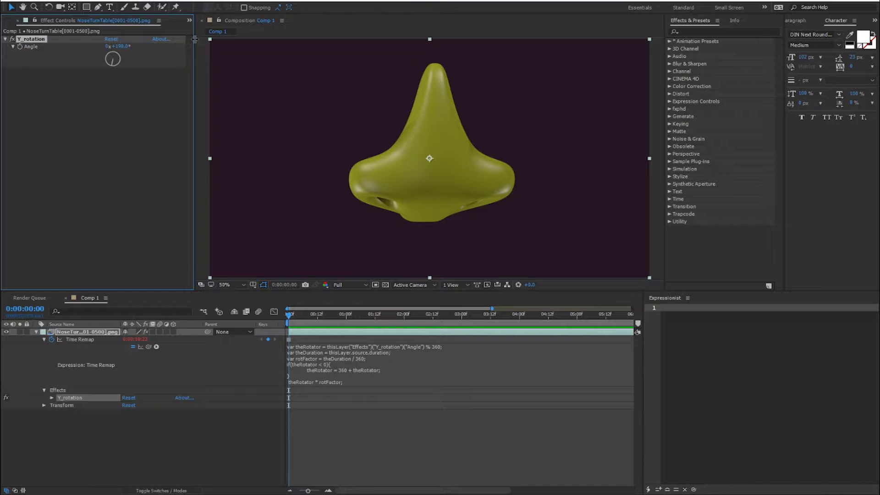
left_click(109, 54)
left_click_drag(108, 54, 107, 54)
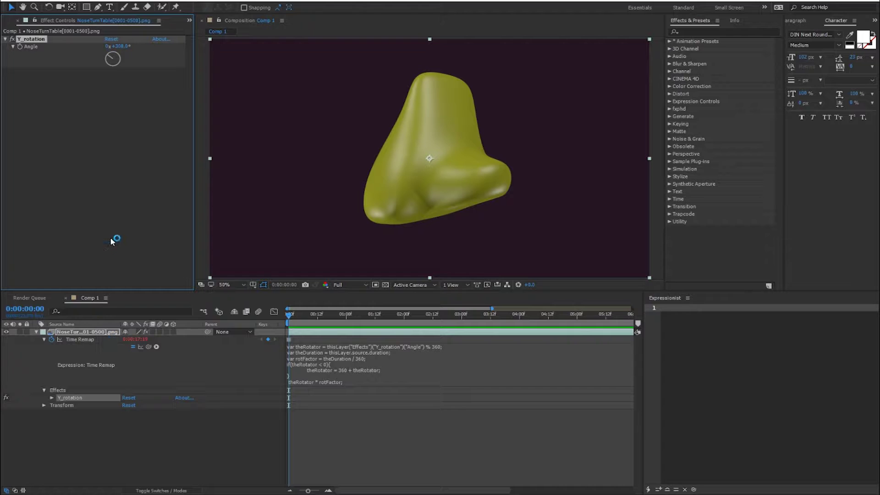
left_click(110, 122)
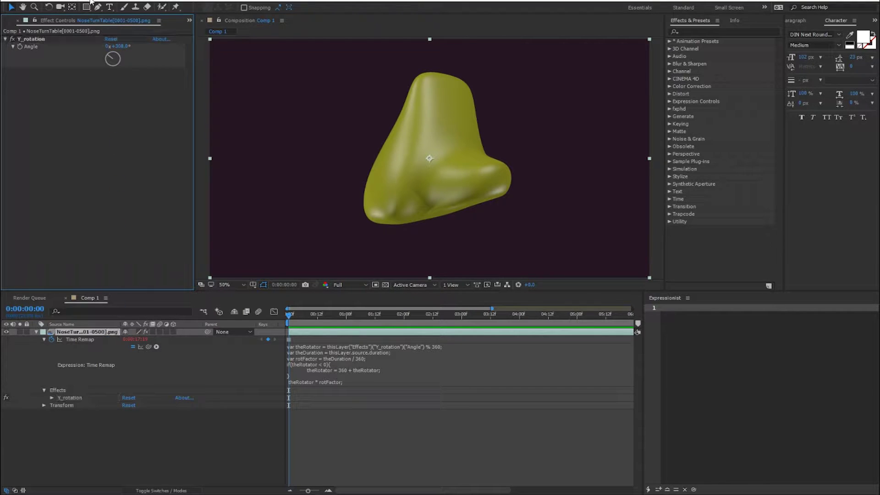
left_click(50, 1)
Create a new composition named NoseTest
left_click(62, 6)
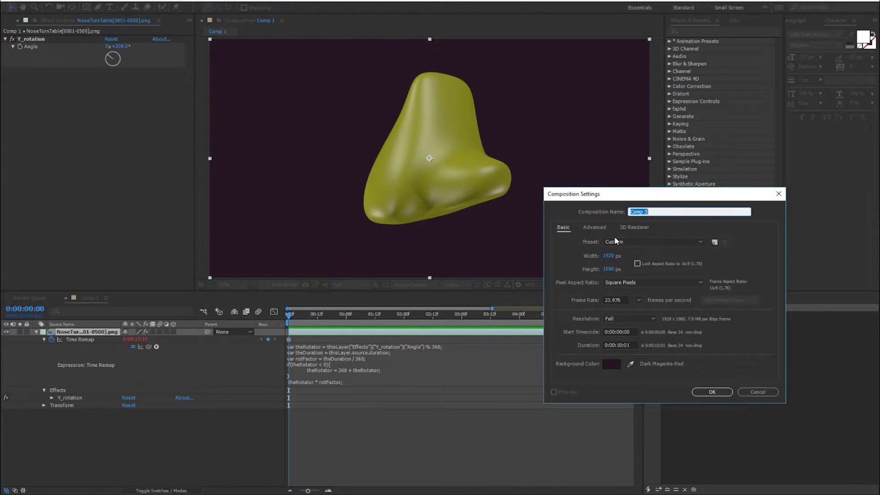
type("NoseTest")
key("Return")
left_click(98, 21)
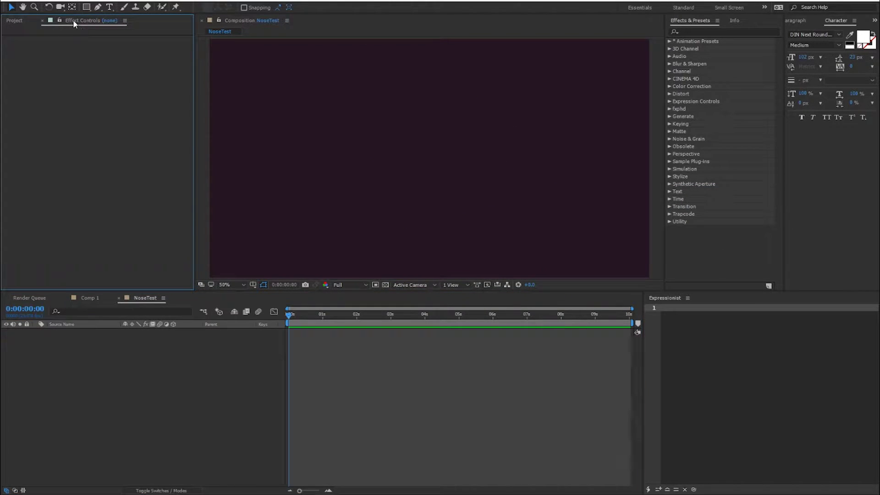
Add the NoseTurnTable[0001-0500].png sequence as a layer and preview it in the Layer viewer
left_click(14, 21)
left_click(28, 104)
left_click_drag(29, 104, 63, 335)
double_click(62, 333)
key("space")
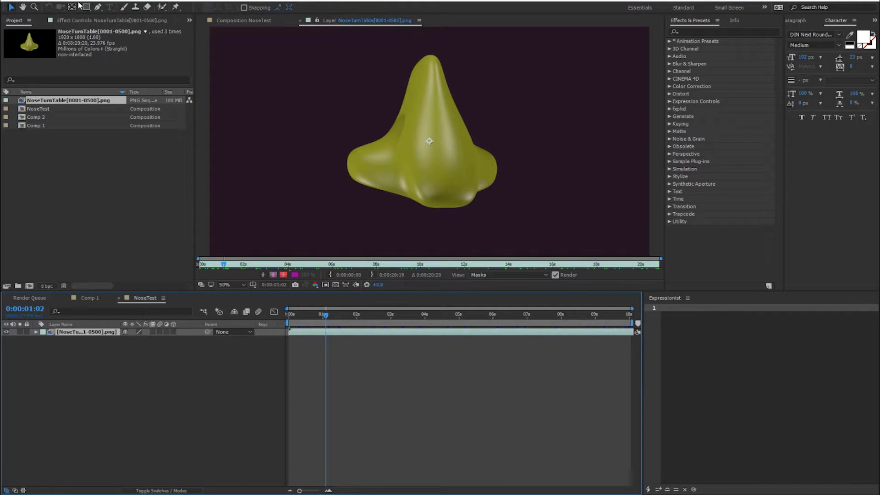
left_click(77, 2)
key("Escape")
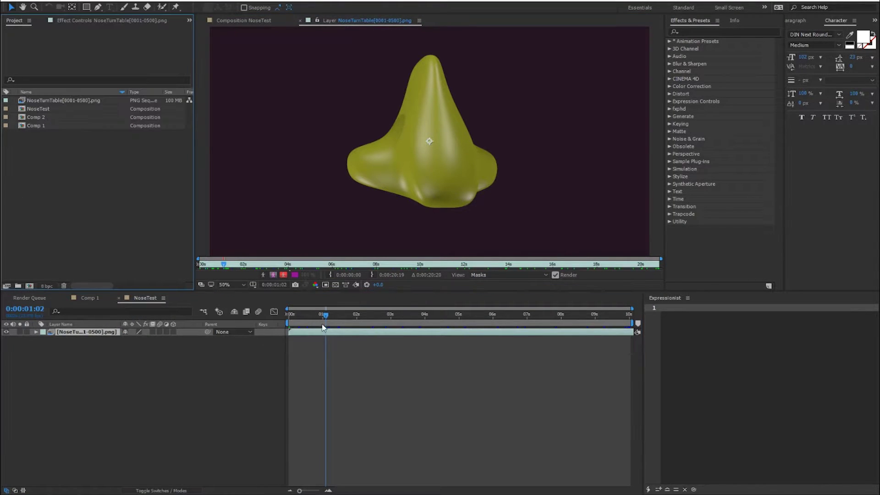
left_click(78, 2)
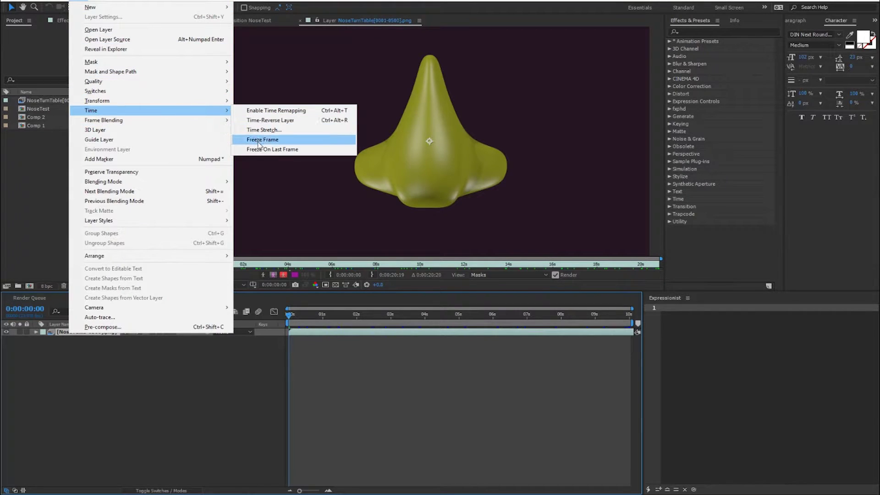
Apply Freeze Frame to the nose layer to enable Time Remap
left_click(266, 137)
left_click(135, 339)
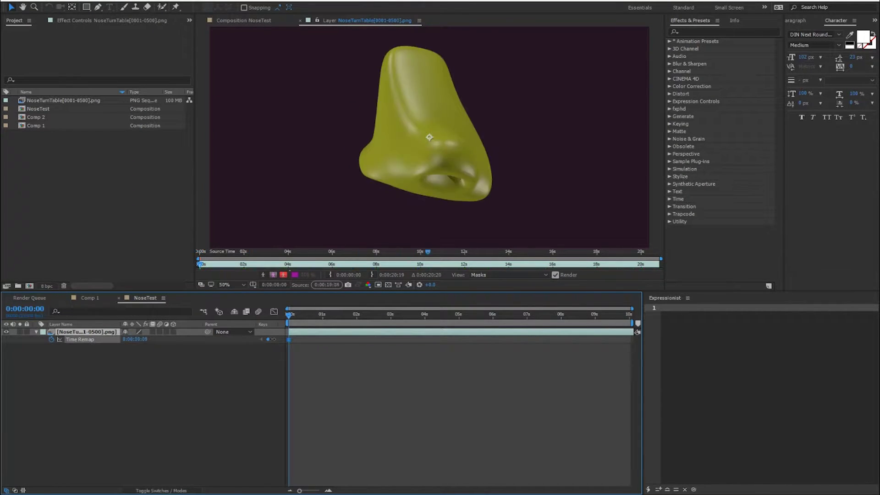
left_click(154, 399)
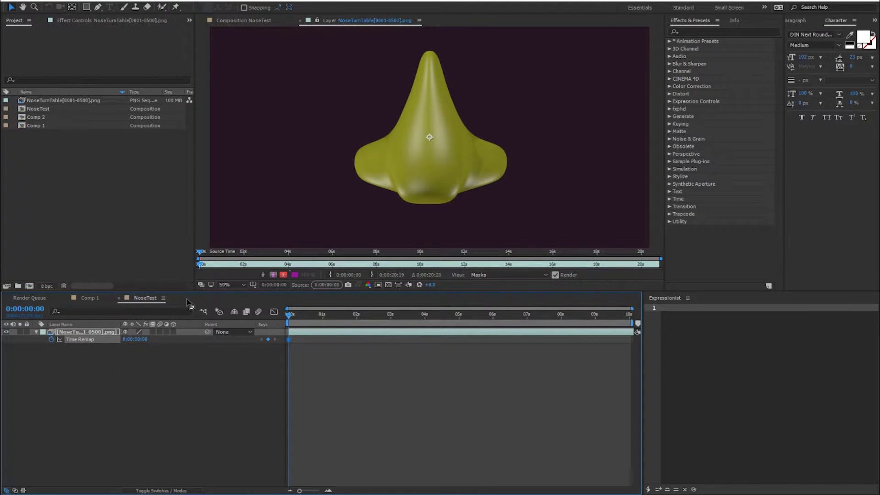
Add an Angle Control effect to the nose layer and set its Angle to 0x+25.0°
left_click(113, 2)
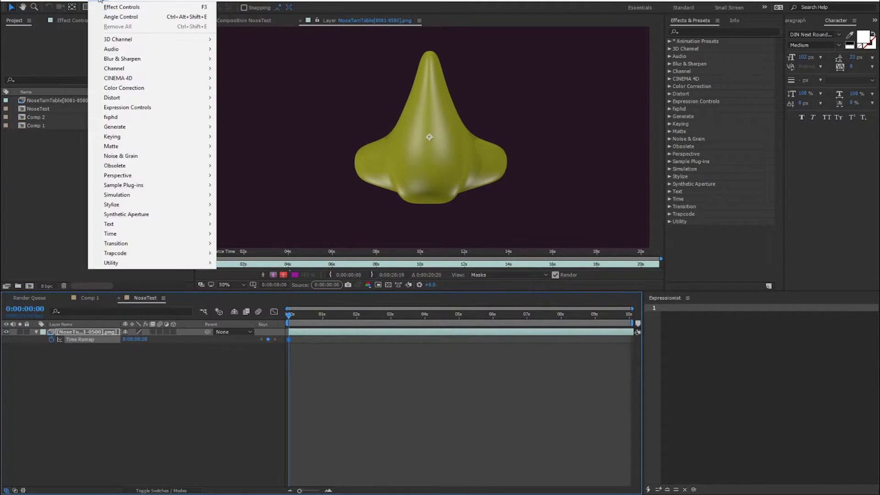
mouse_move(127, 91)
mouse_move(133, 107)
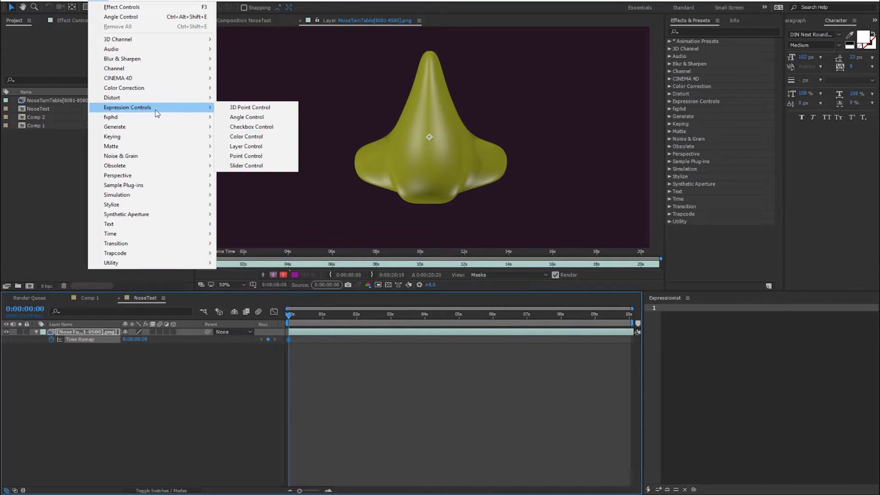
left_click(248, 117)
mouse_move(113, 57)
left_mouse_down()
mouse_move(129, 55)
mouse_move(112, 55)
left_mouse_up()
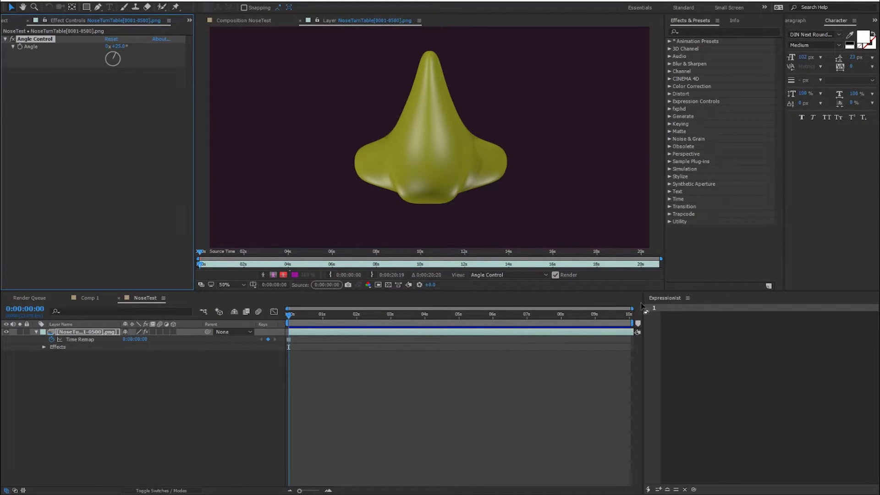
Widen the Expressionist panel and add the default expression to Time Remap
left_click_drag(642, 306, 512, 307)
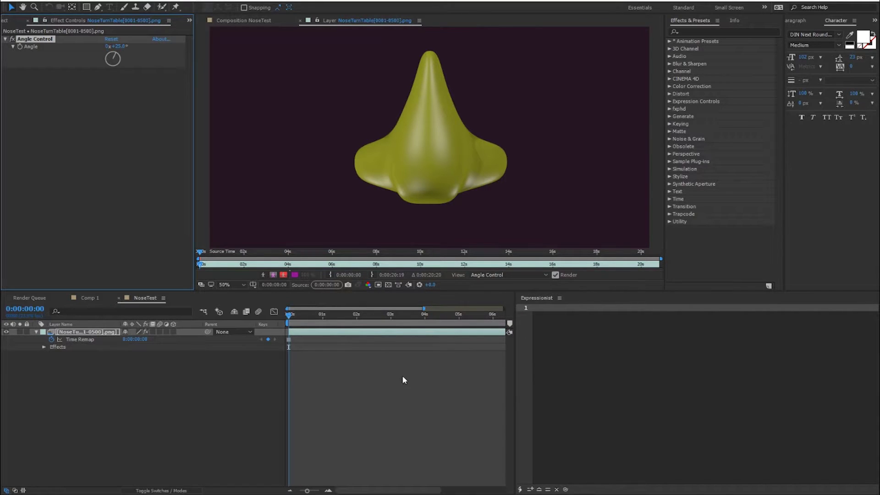
left_click(571, 327)
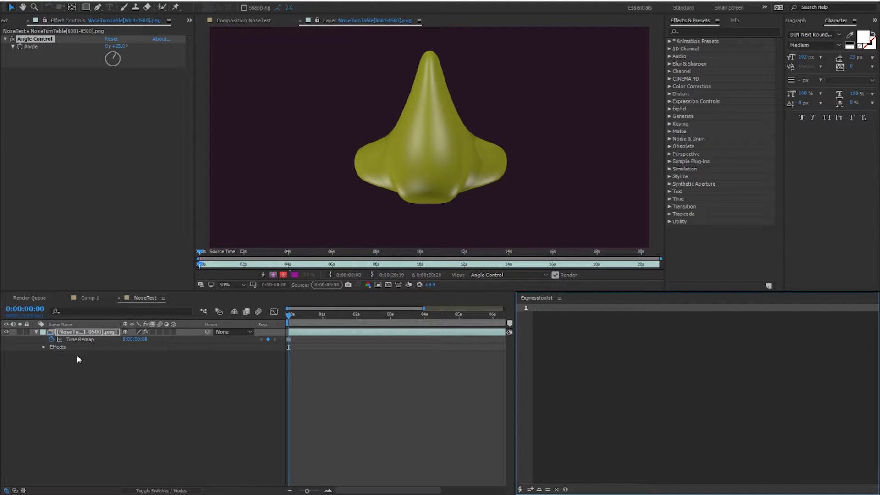
left_click(51, 340, "alt")
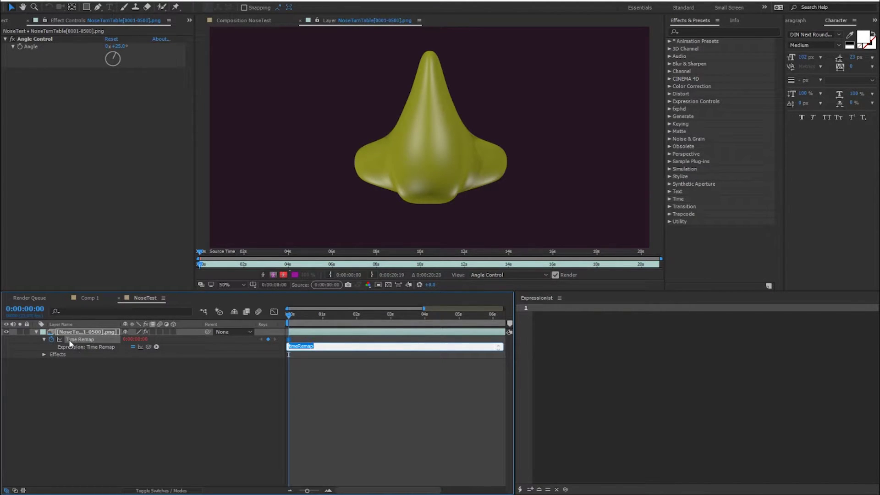
left_click(85, 341)
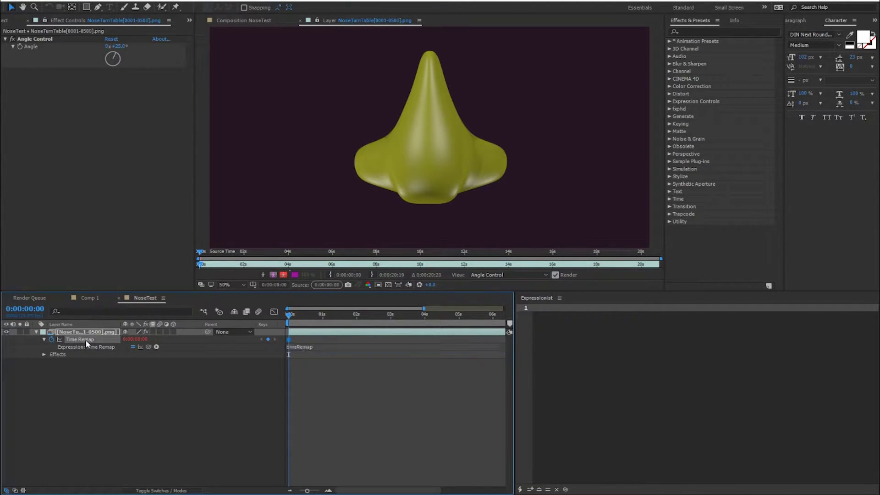
Load the Time Remap expression into Expressionist, clear it, and begin 'var theRotator ='
left_click(539, 489)
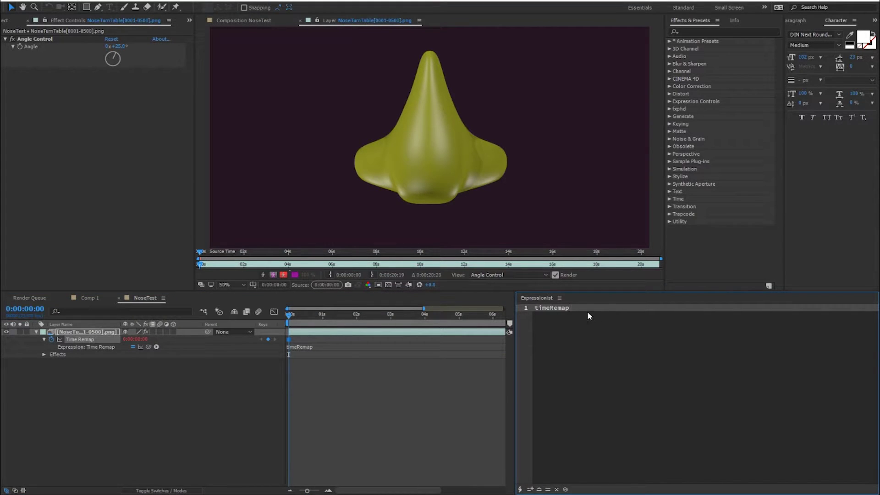
key("BackSpace")
left_click_drag(113, 47, 149, 78)
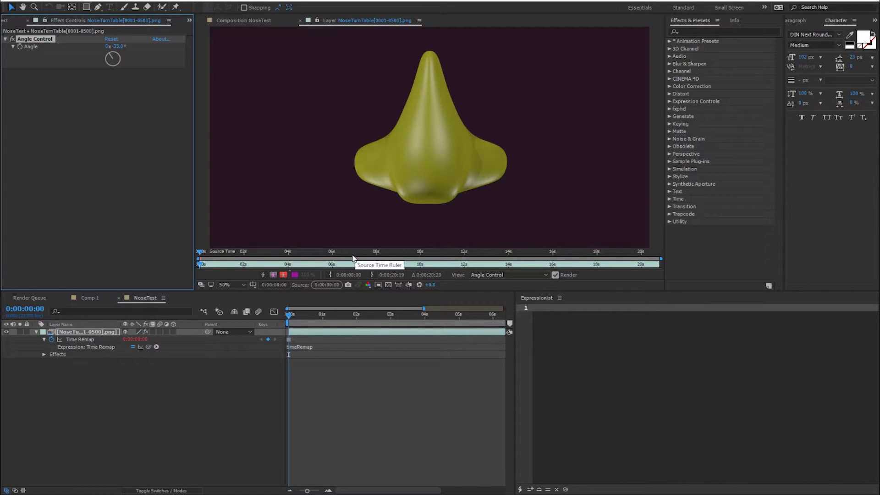
left_click(593, 341)
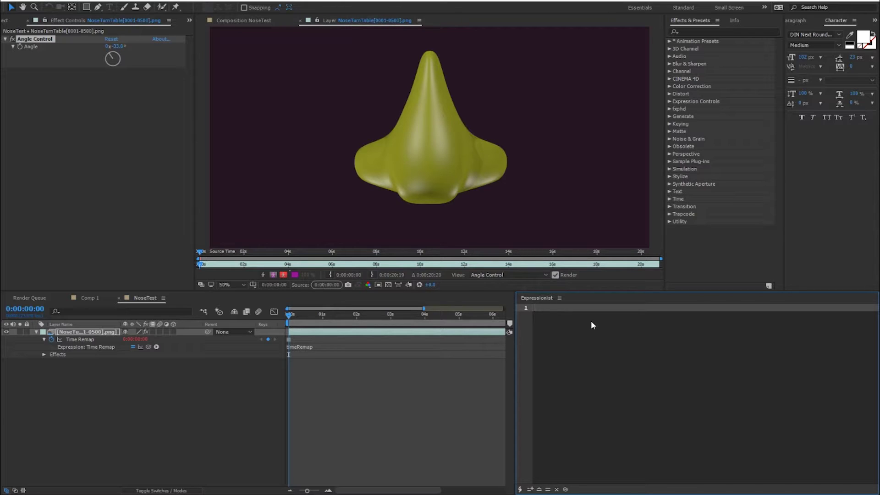
type("var theRotator =")
Pick-whip theRotator to the Angle Control's Angle and end the line with a semicolon
left_click(31, 48)
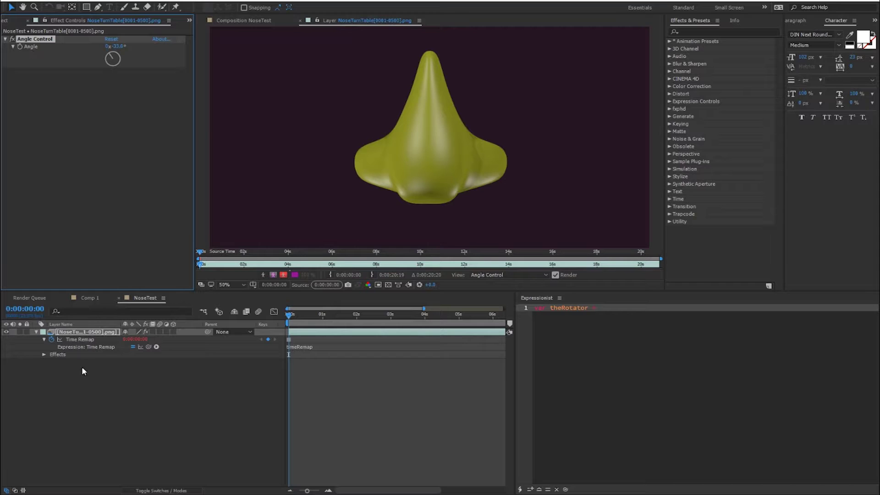
left_click(44, 355)
left_click(51, 362)
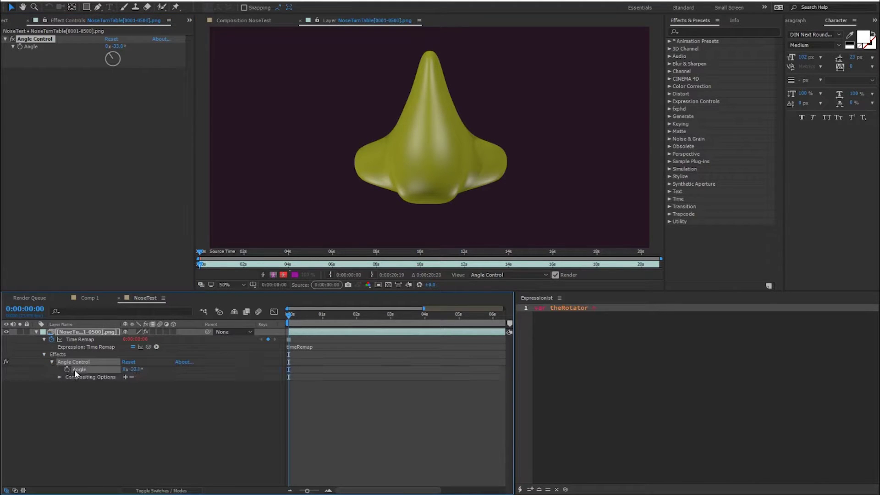
left_click(565, 489)
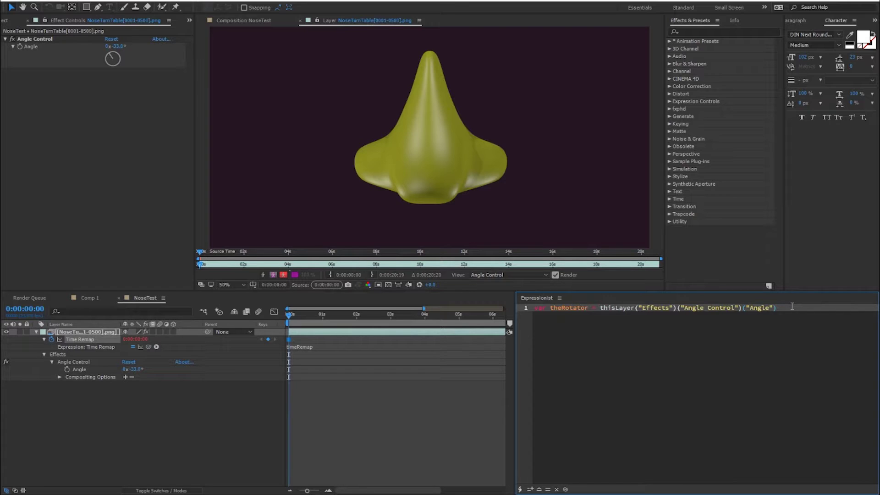
type(";")
key("Return")
Type line 2: 'var theDuration = thisLayer.source.duration;'
type("var ")
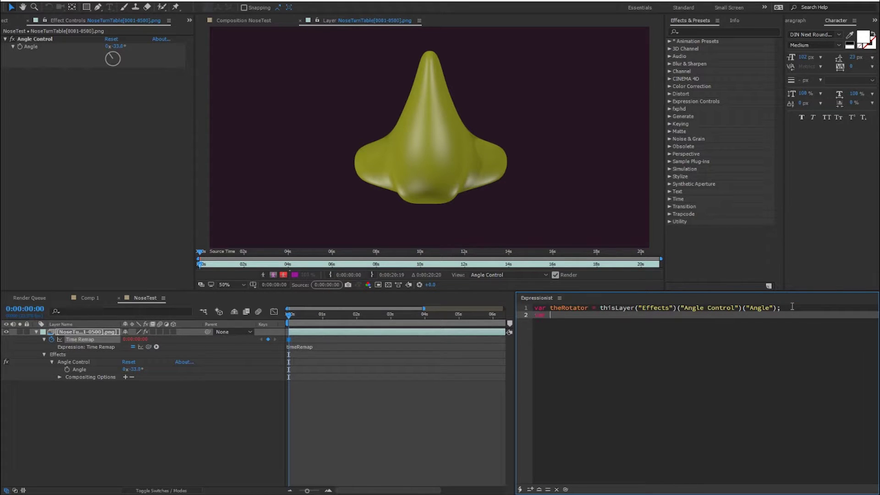
type("theDuration = thisLayer.source")
type(".duration;")
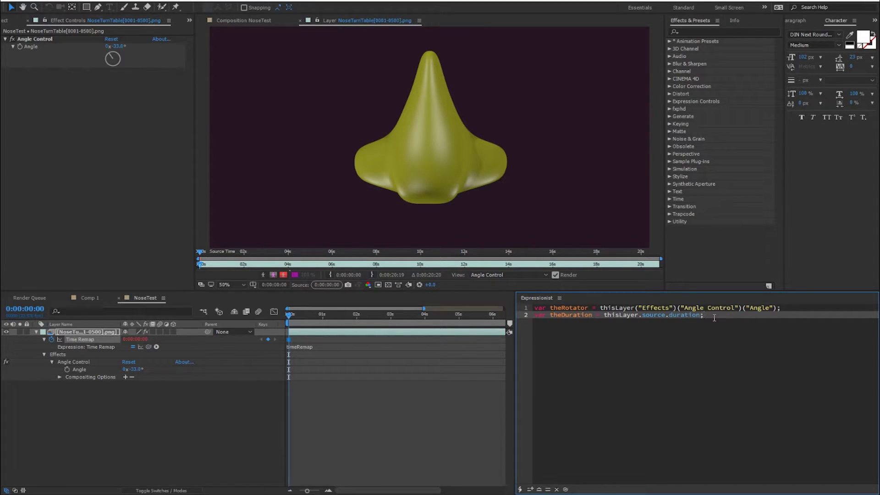
key("Return")
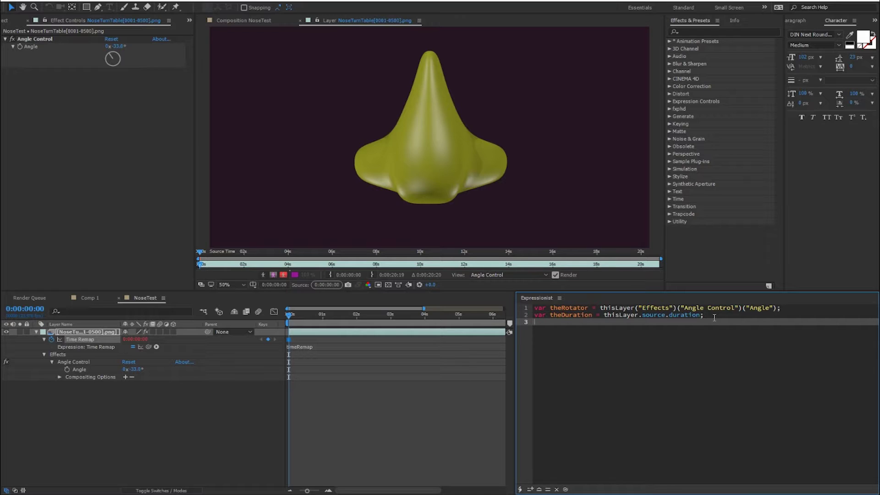
Add 'var rotFactor = theDuration / 360;' and the final line 'theRotator * rotFactor;'
type("rotFactor")
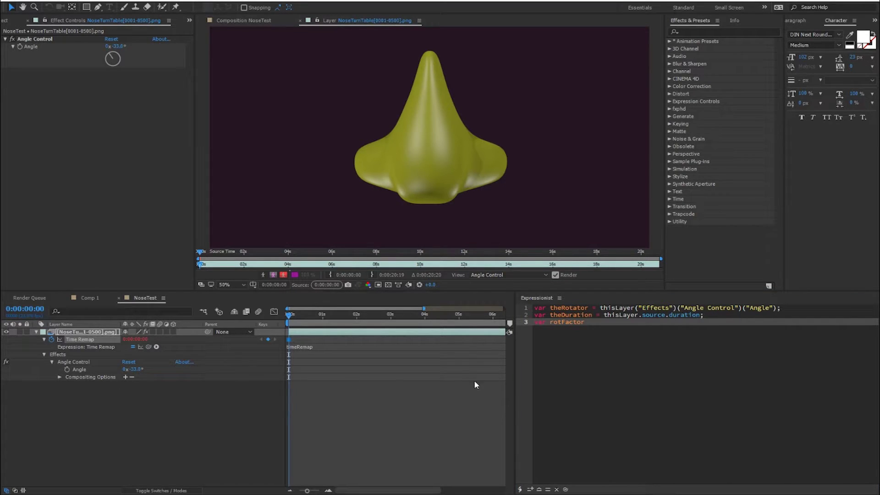
left_click(604, 321)
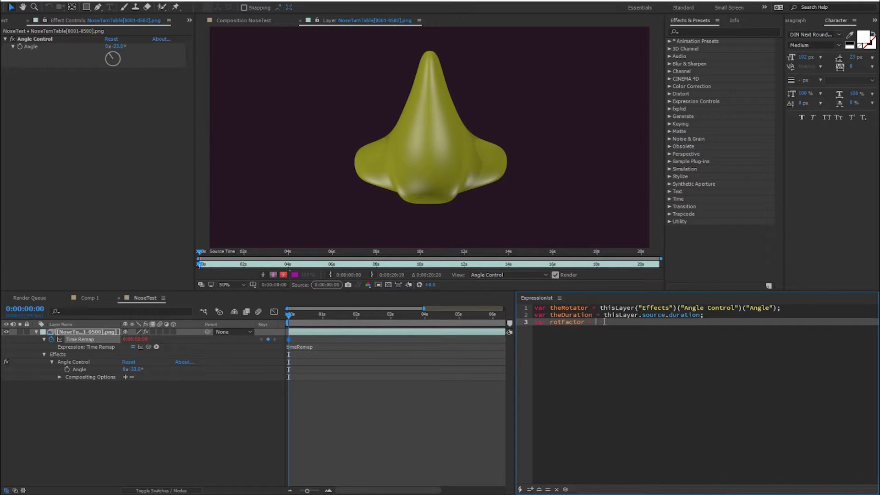
type("= theDuration / 360;")
key("Return")
key("Return")
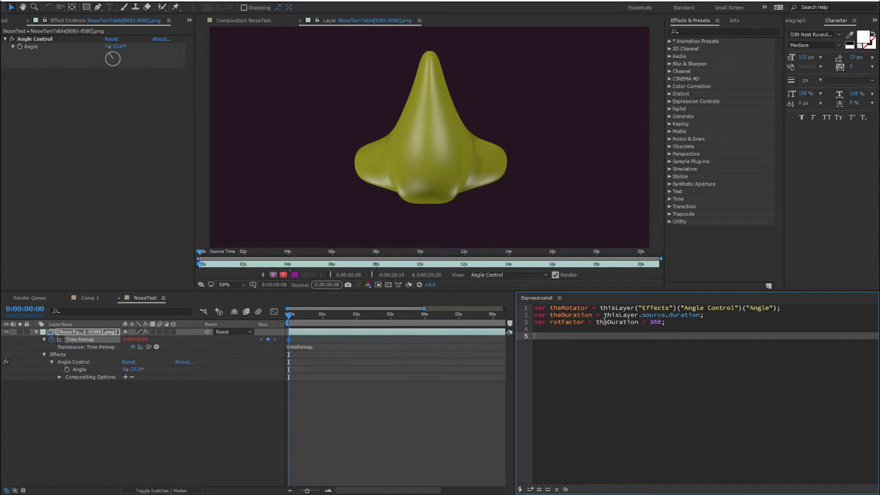
type("theRotator = rotFactor;")
Apply the expression to Time Remap and scrub the Angle Control to 0x+230.0° to spin the nose
left_click(80, 347)
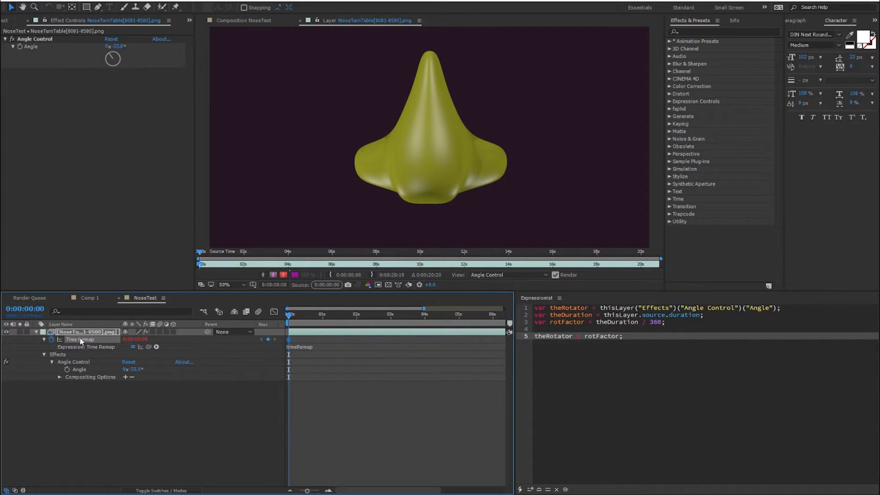
left_click(531, 489)
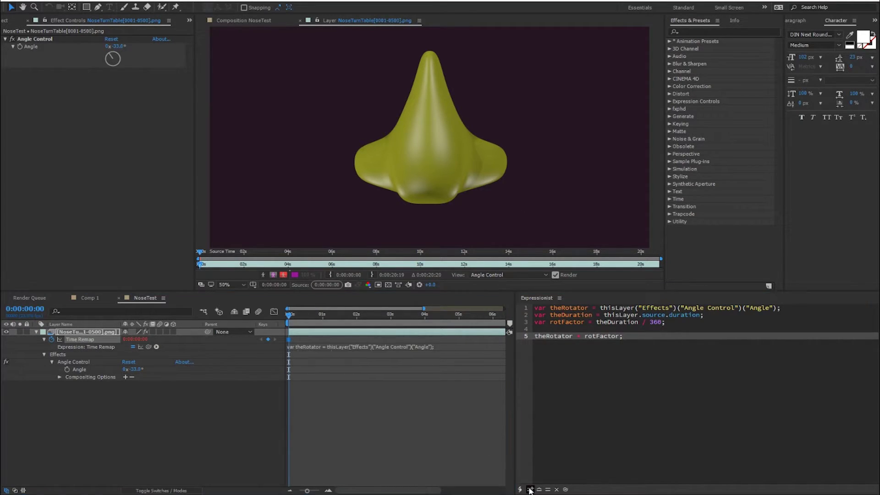
left_click(358, 348)
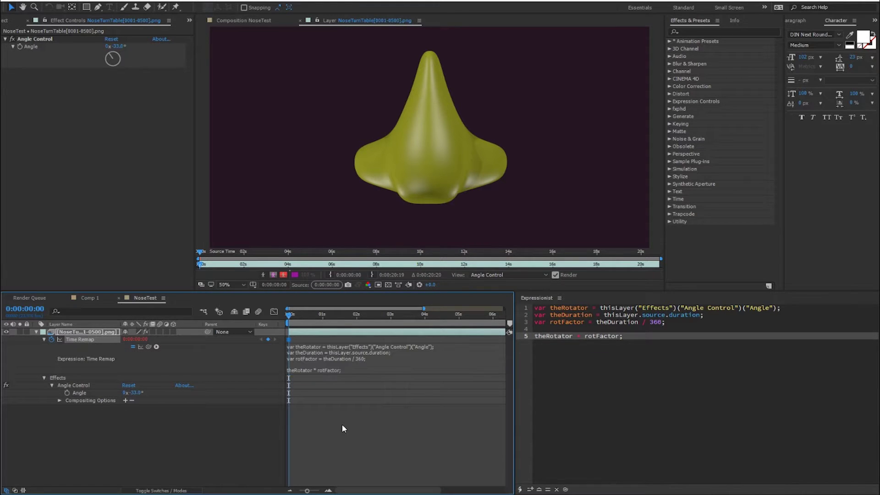
left_click_drag(113, 53, 110, 32)
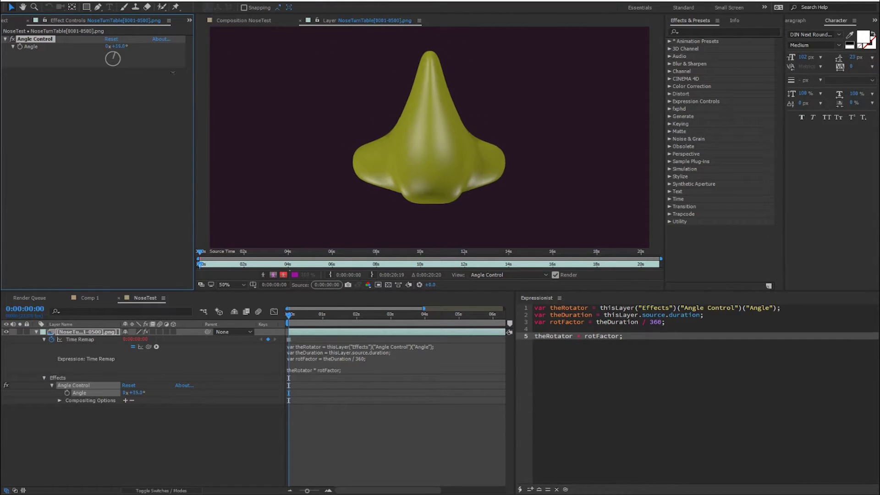
left_click(300, 20)
left_click_drag(116, 47, 165, 56)
Create a text layer reading 'test' in the NoseTest composition
left_click(186, 455)
left_click(80, 2)
left_click(61, 2)
left_click(110, 7)
left_click(264, 86)
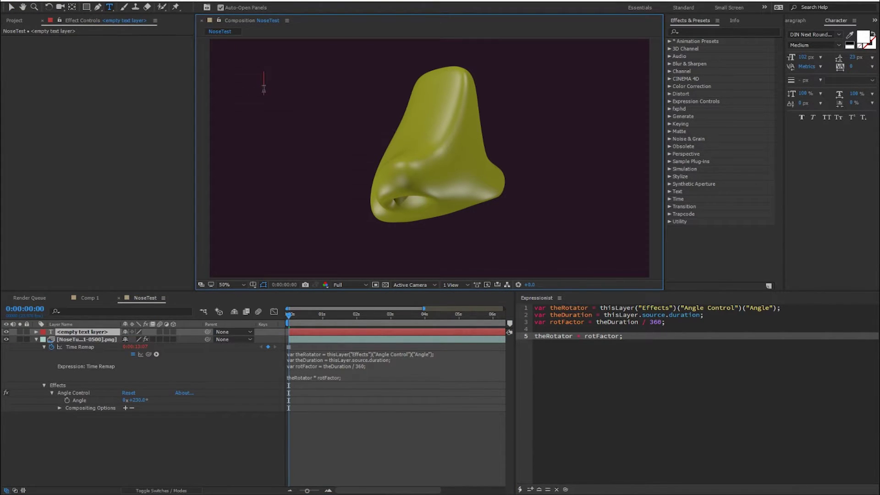
type("test")
key("KP_Enter")
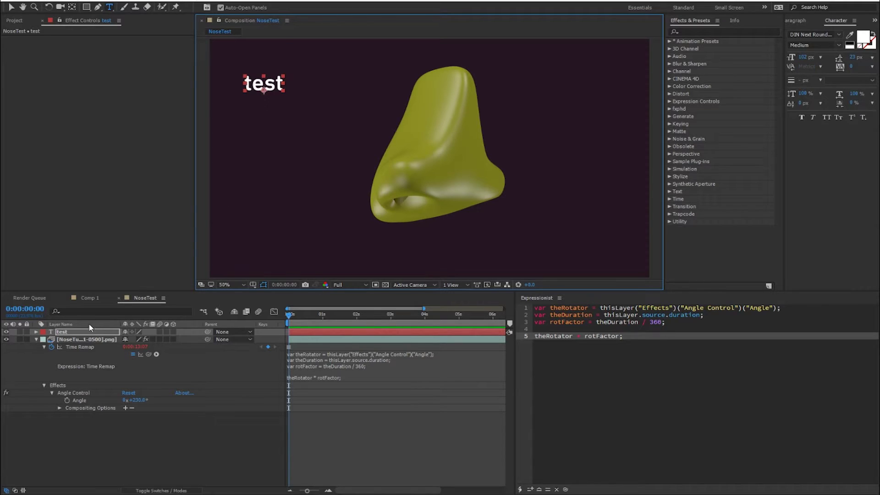
Add an expression to the test layer's Source Text property
left_click(36, 332)
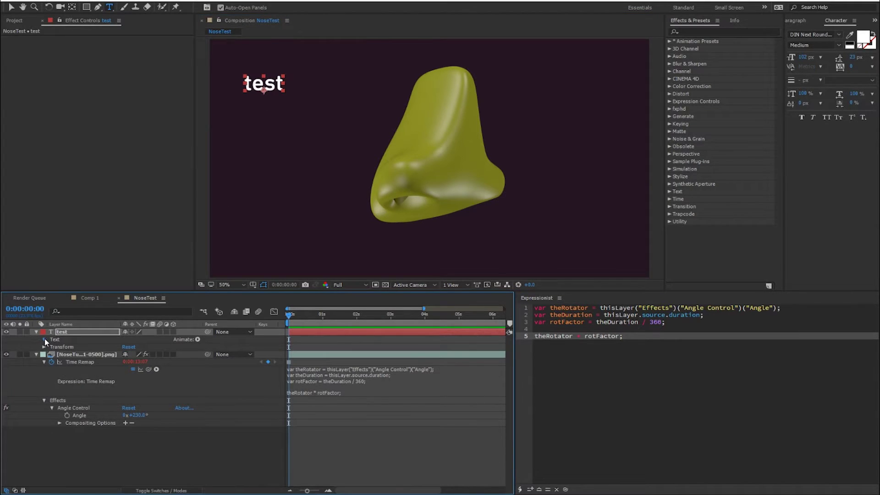
left_click(45, 339)
left_click(60, 346, "alt")
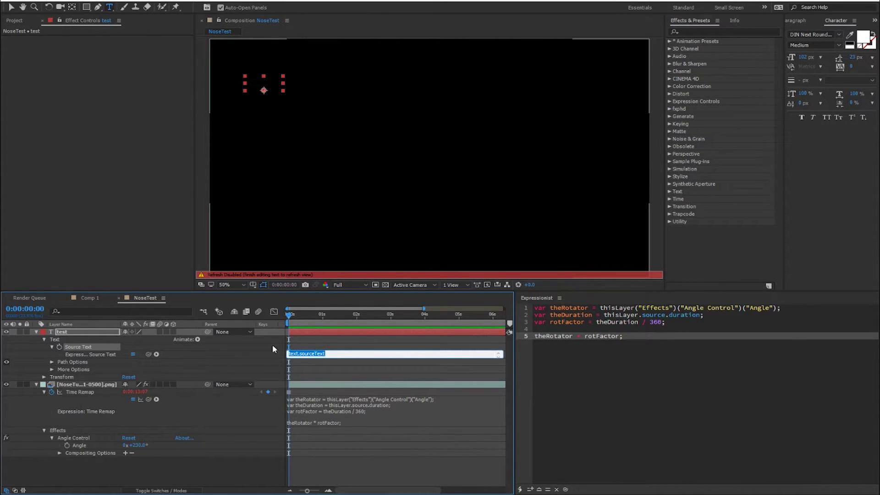
Pick-whip Source Text to the Angle Control's Angle, then scrub to 1x+47.0°, showing 407
left_click_drag(148, 353, 79, 445)
left_click(485, 394)
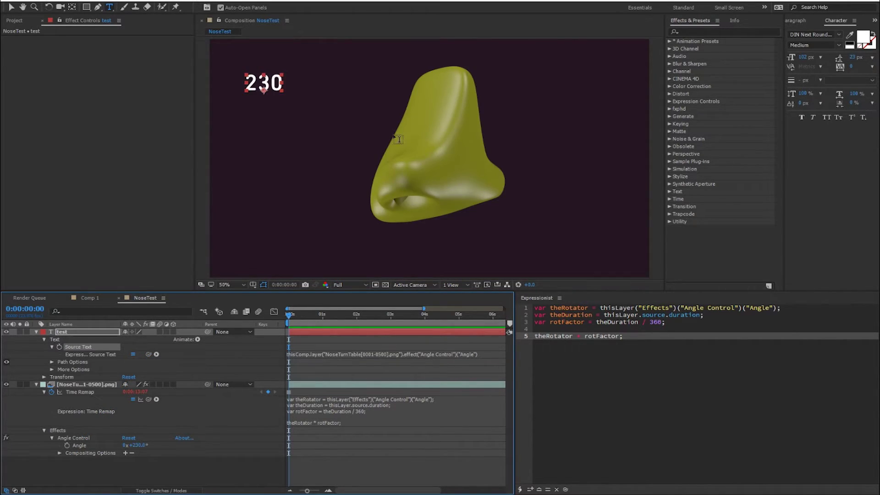
left_click(113, 384)
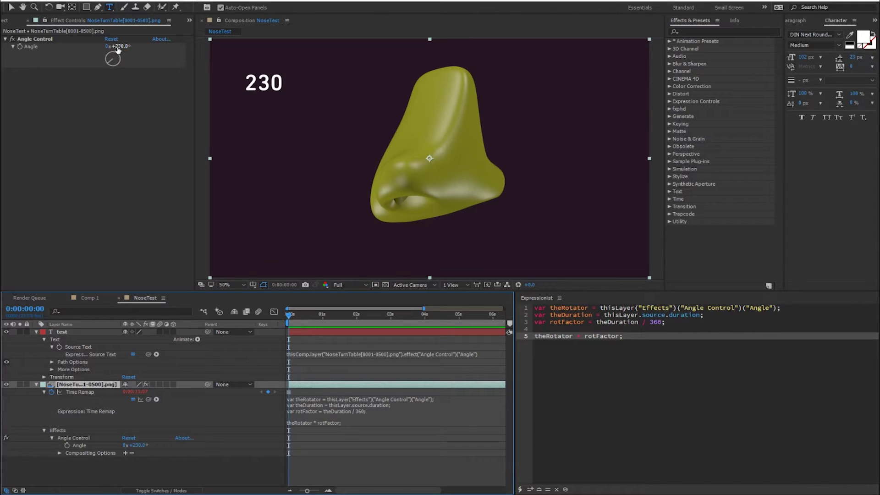
left_click_drag(118, 46, 191, 46)
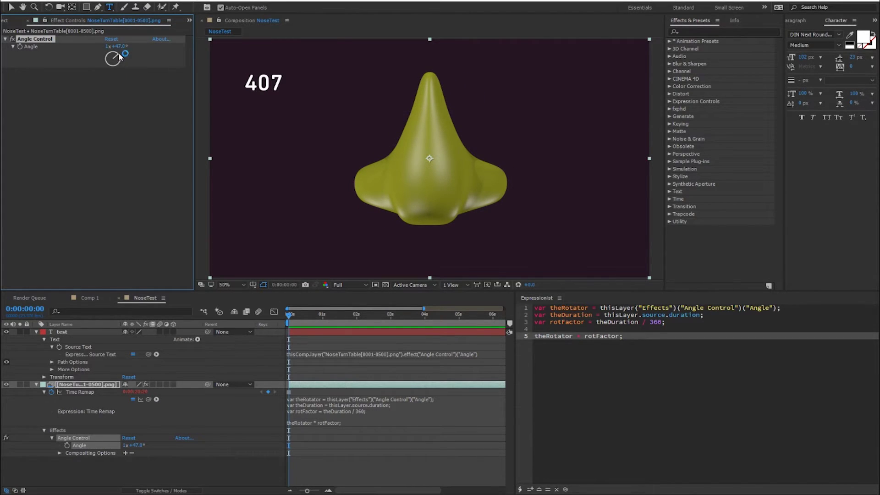
Append '% 360' to the Source Text expression so the readout wraps, now showing 155
mouse_move(122, 45)
left_mouse_down()
mouse_move(98, 47)
mouse_move(122, 48)
left_mouse_up()
left_click(486, 354)
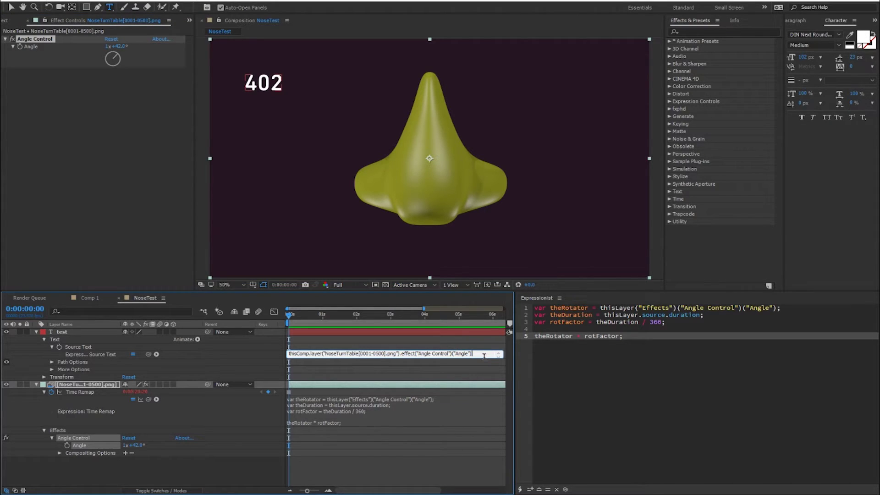
type("% 360")
left_click(136, 173)
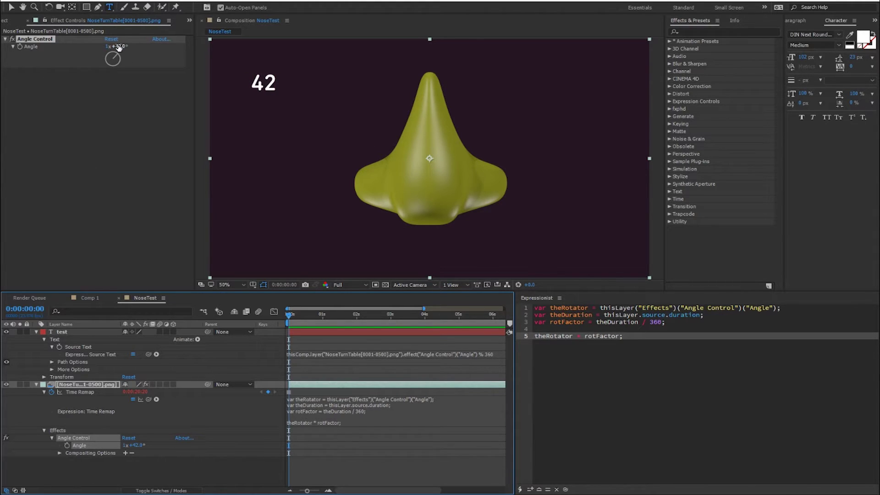
left_click_drag(119, 47, 33, 75)
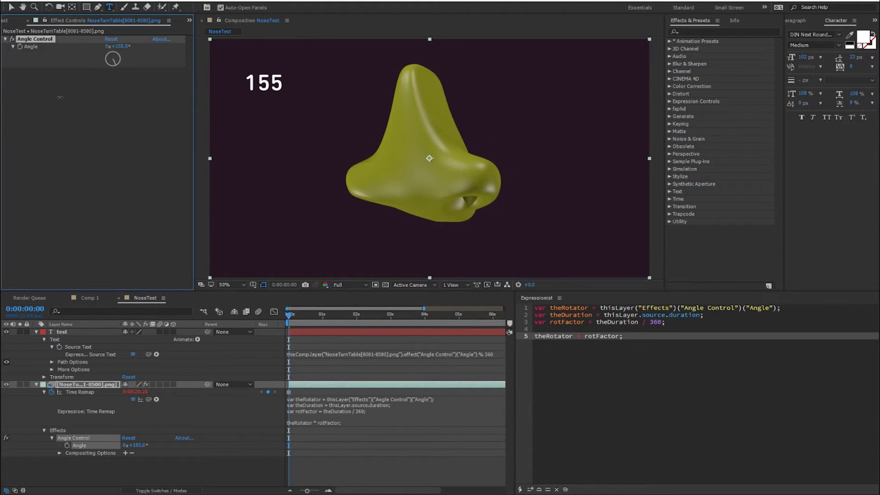
left_click(429, 400)
Change the end of the Time Remap expression's first line to '% 360;' and commit it
left_click(460, 399)
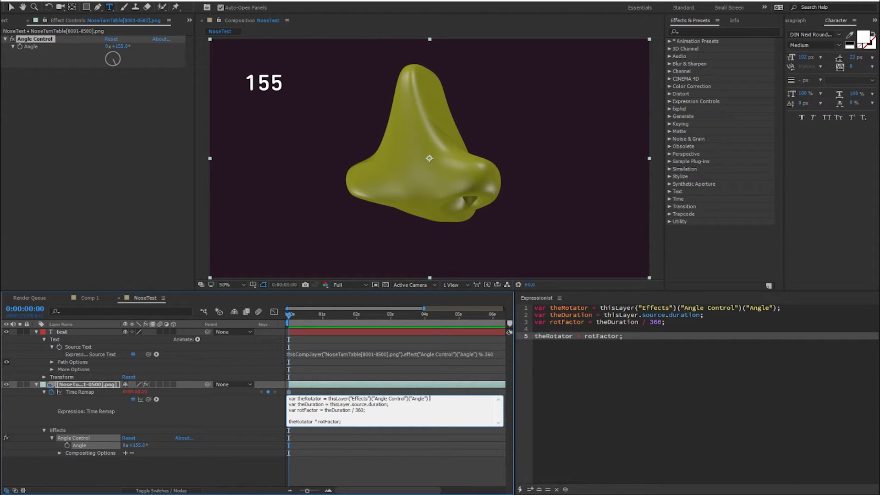
key("BackSpace")
type("% 360;")
key("KP_Enter")
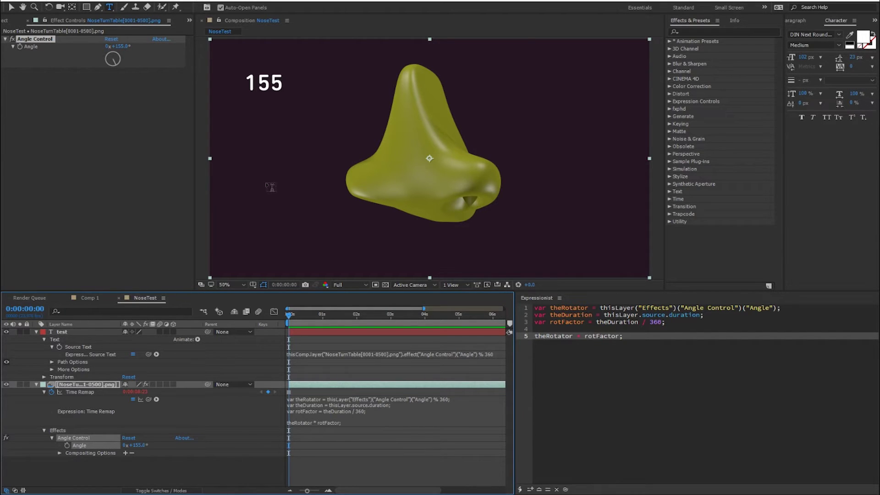
Scrub Angle past two full turns, undo an accidental Expressionist reapply, and reload the Time Remap code
left_click(122, 42)
left_click_drag(127, 46, 295, 161)
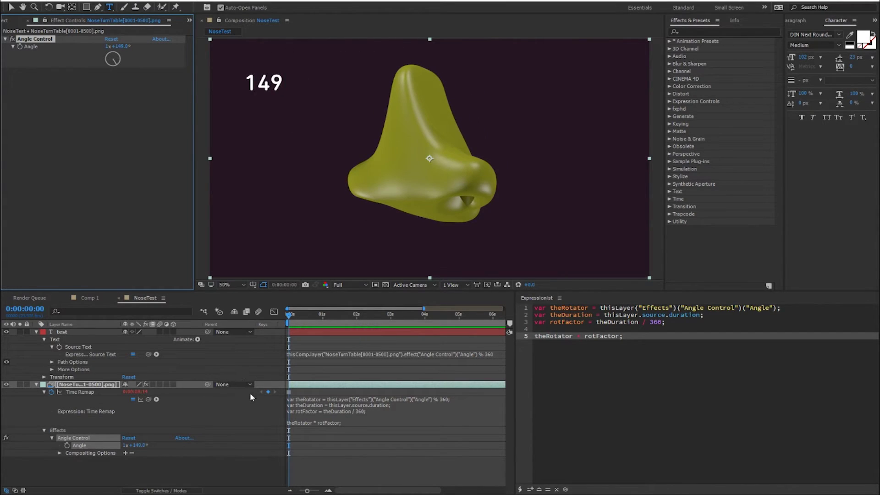
left_click(87, 392)
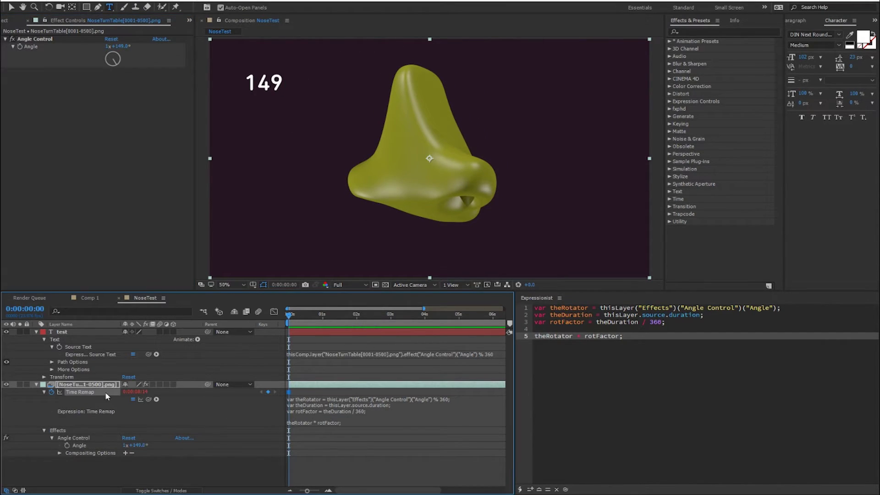
left_click(519, 489)
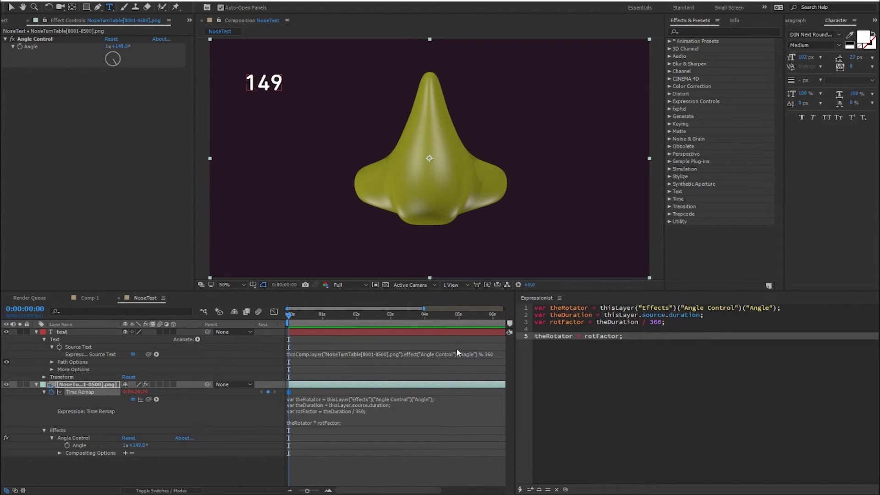
key("ctrl+z")
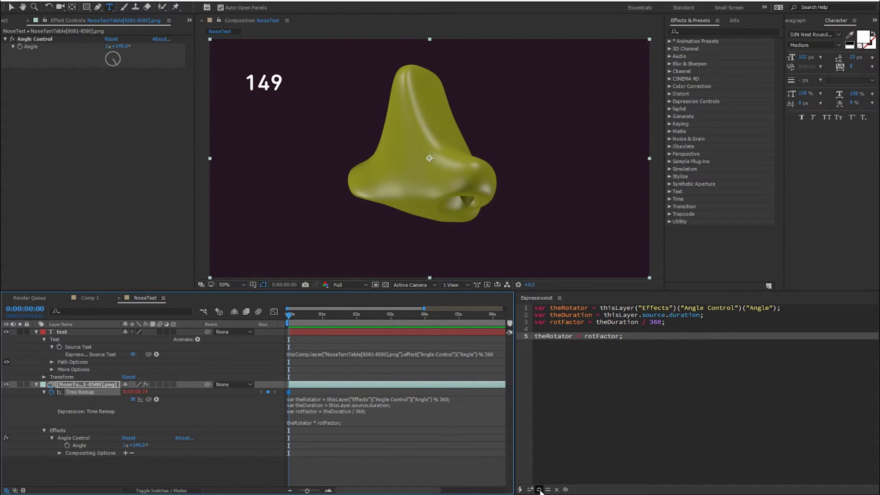
left_click(539, 489)
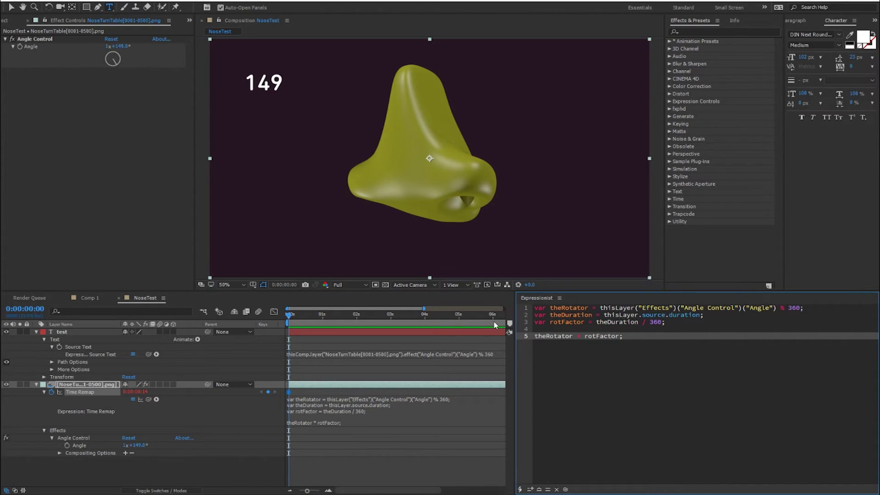
Scrub the Angle Control through negative and positive values, ending at 0x-10.0° with the nose facing front
left_click(118, 101)
left_click_drag(122, 50, 147, 49)
left_click_drag(45, 37, 64, 37)
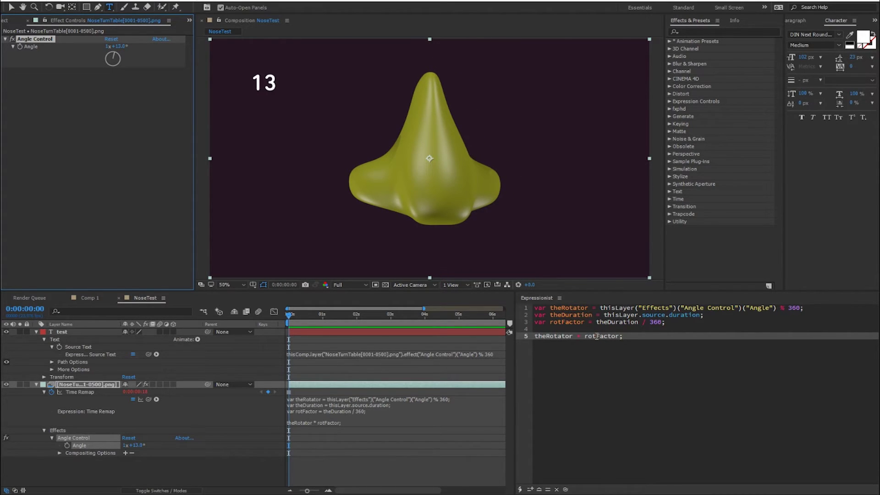
left_click(621, 327)
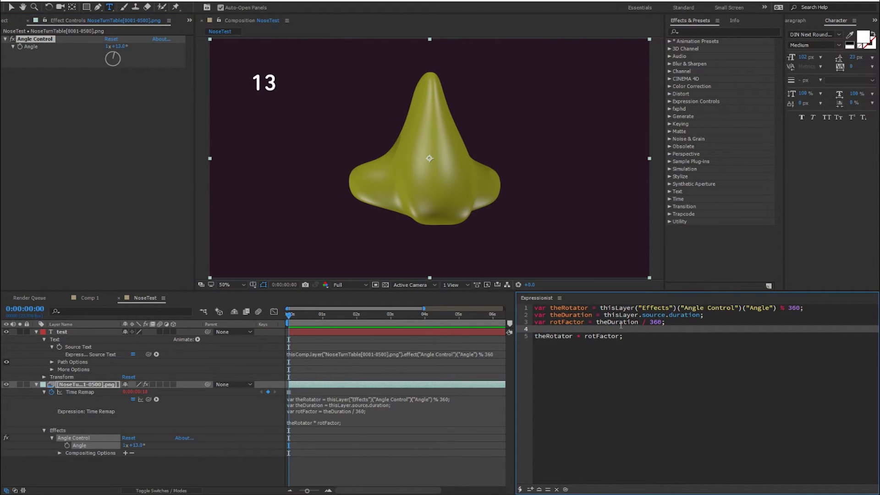
mouse_move(116, 53)
left_mouse_down()
mouse_move(113, 65)
mouse_move(104, 60)
mouse_move(112, 49)
left_mouse_up()
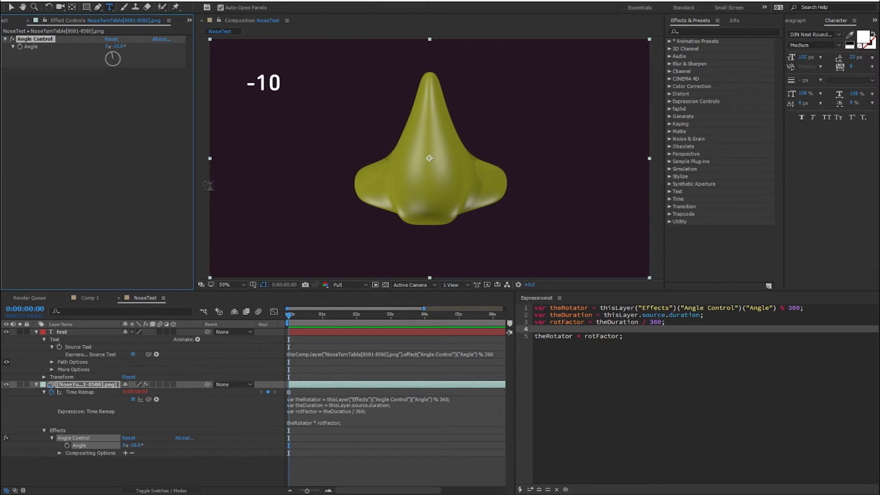
left_click(564, 330)
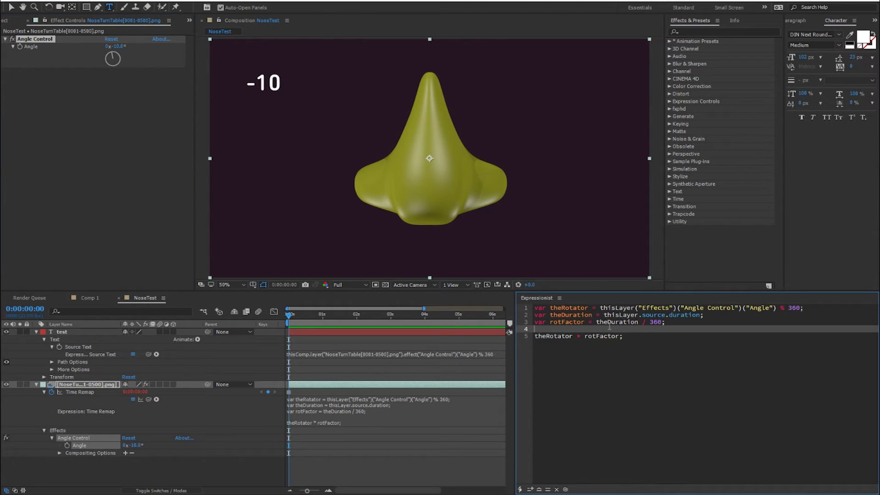
Add an if(theRotator < 0) block on line 4 that sets theRotator = 360 + theRotator
type("if(theRotator < 0){")
key("Return")
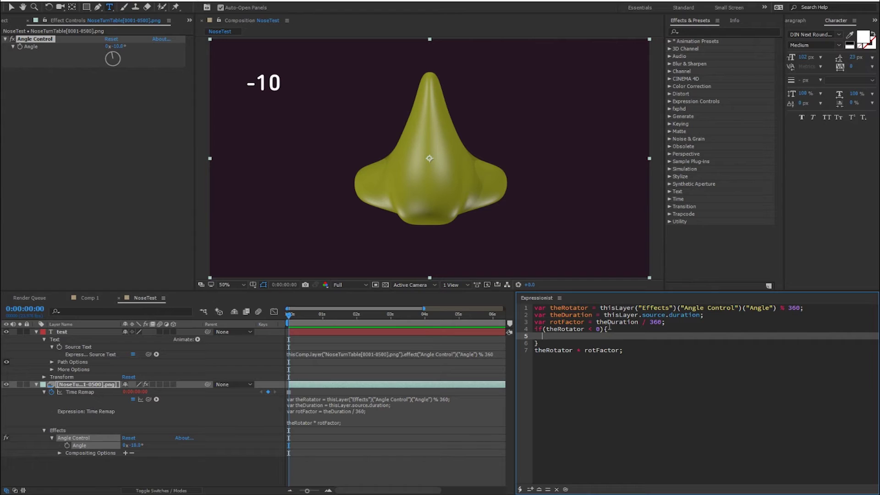
type("theRotato")
type("r = 360 * theRotator;")
left_click(87, 390)
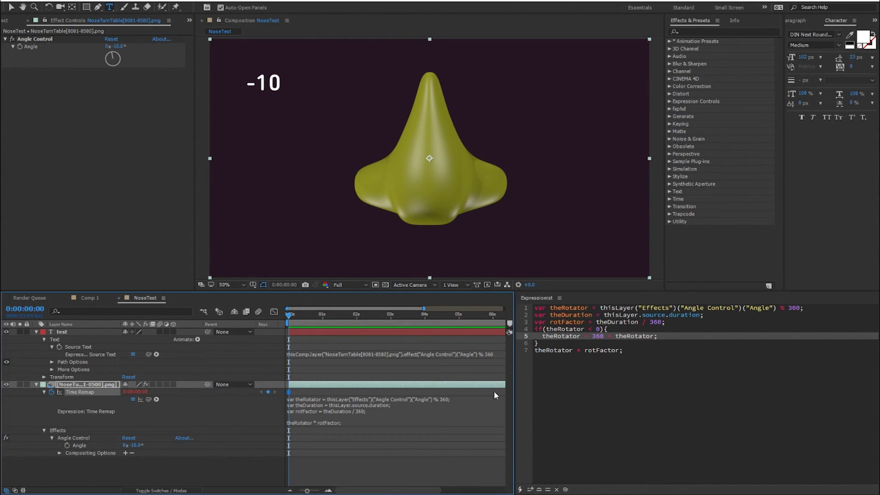
Apply the expression, hide the counter text, check negative angles, and select Time Remap plus Angle Control
left_click(531, 489)
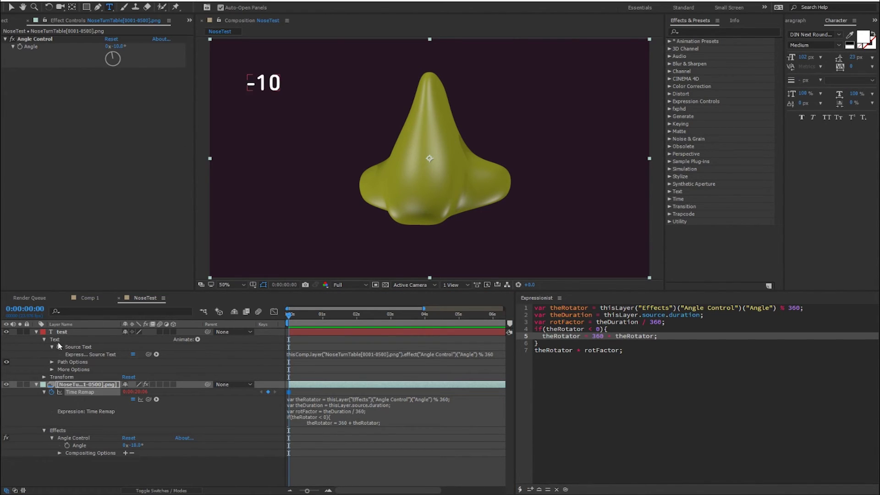
left_click(6, 331)
left_click_drag(112, 55, 192, 58)
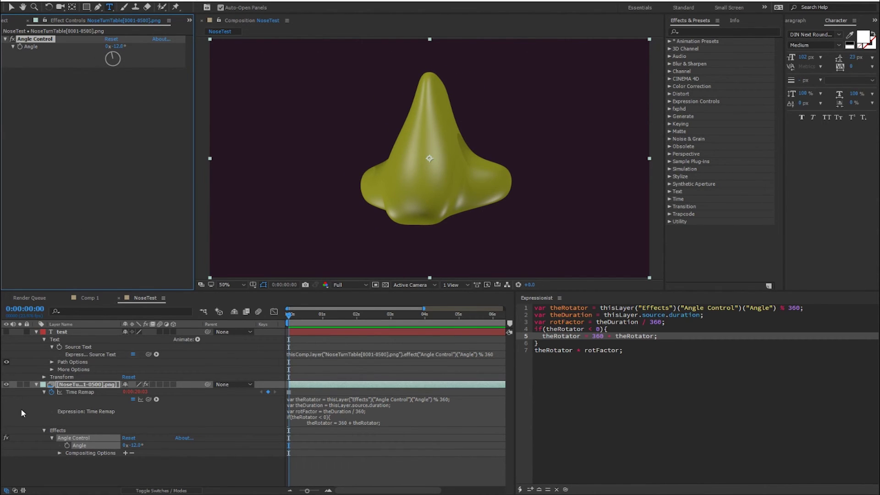
left_click(83, 391)
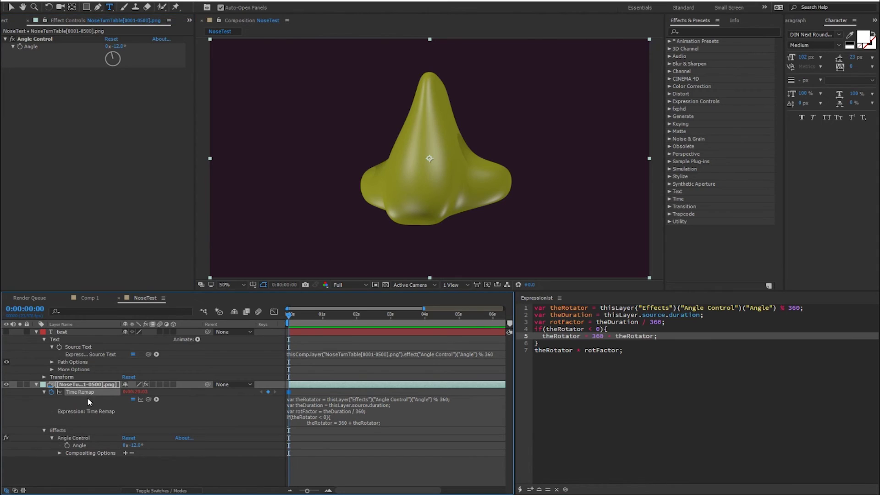
left_click(70, 439)
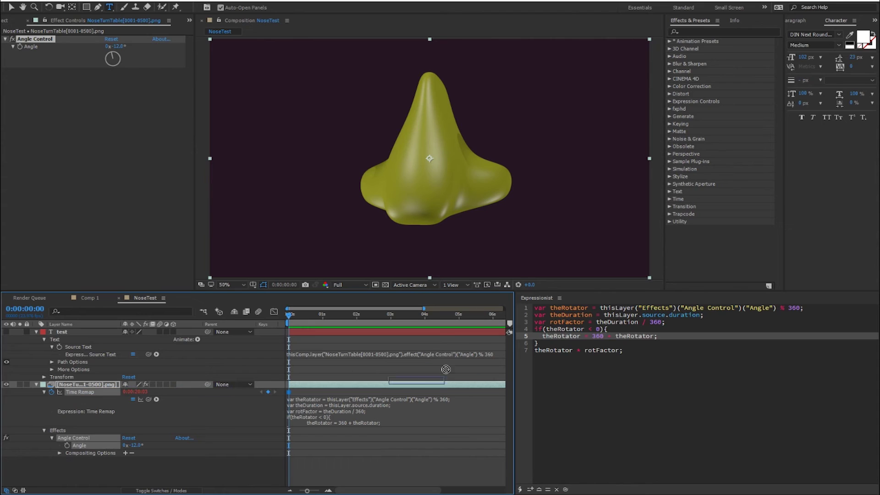
Save the selected properties as animation preset MO_turntable.ffx, replacing the Untitled file name
left_click(769, 287)
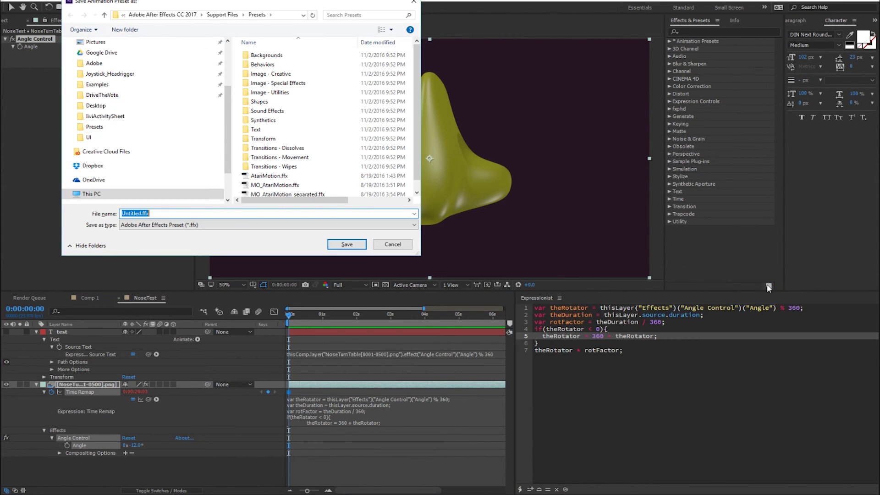
left_click(167, 214)
right_click(168, 216)
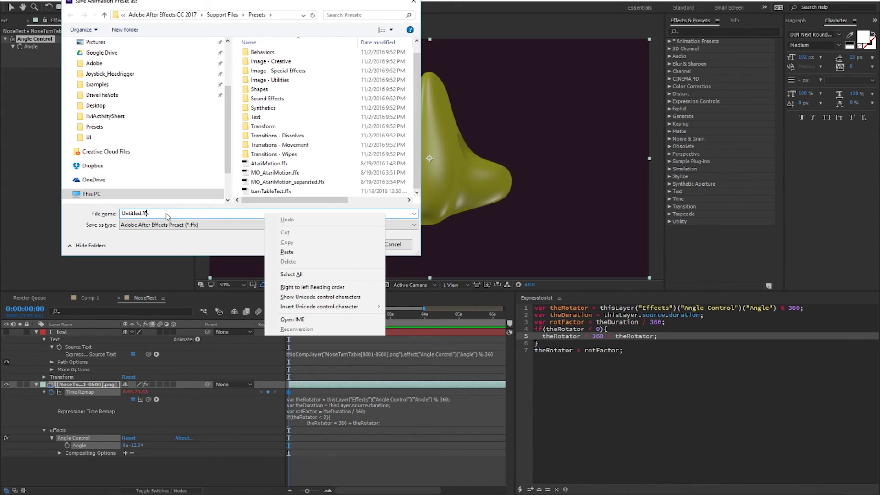
left_click(167, 213)
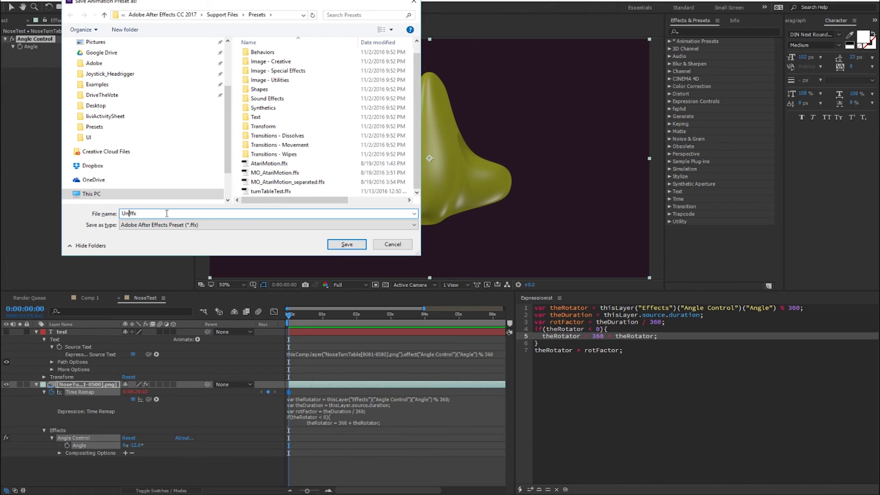
key("BackSpace")
key("BackSpace")
type("MO_turntable.")
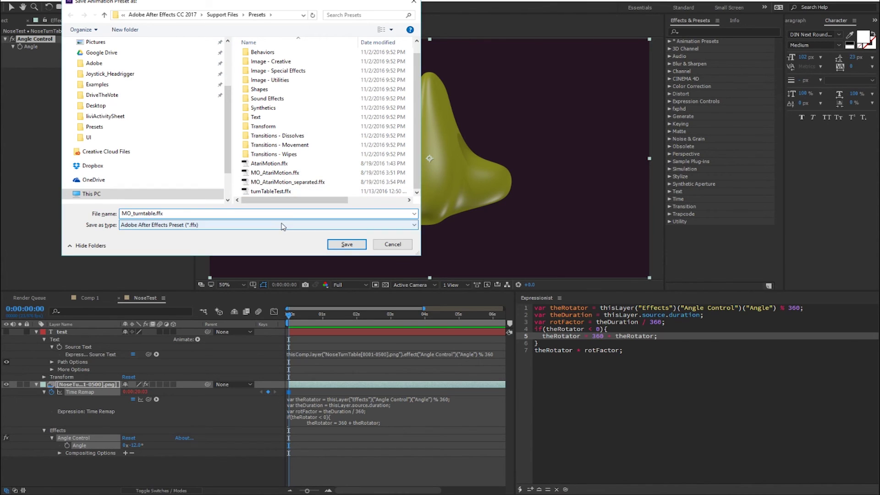
left_click(344, 245)
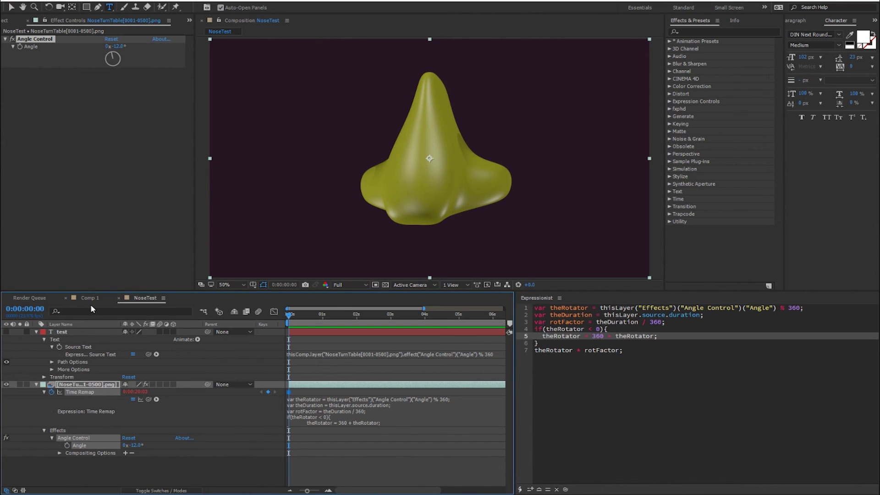
left_click(61, 0)
Create Comp 3 with default settings and add the NoseTurnTable footage to it
left_click(51, 8)
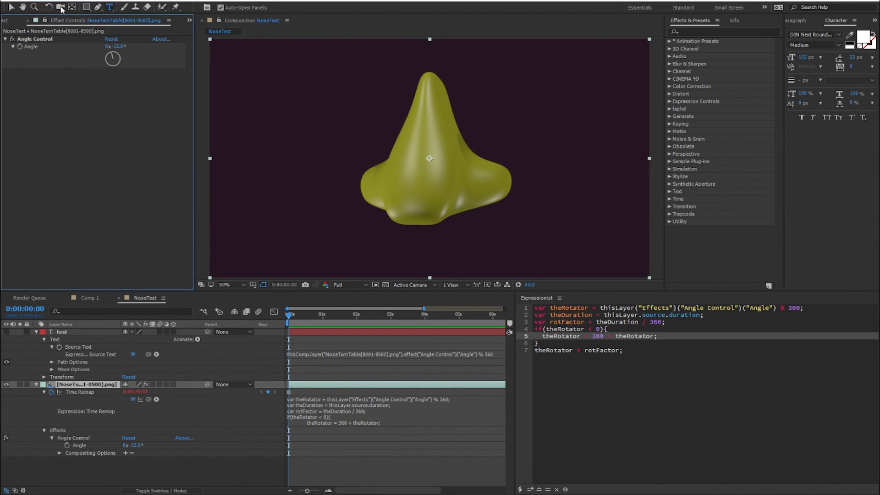
left_click(711, 391)
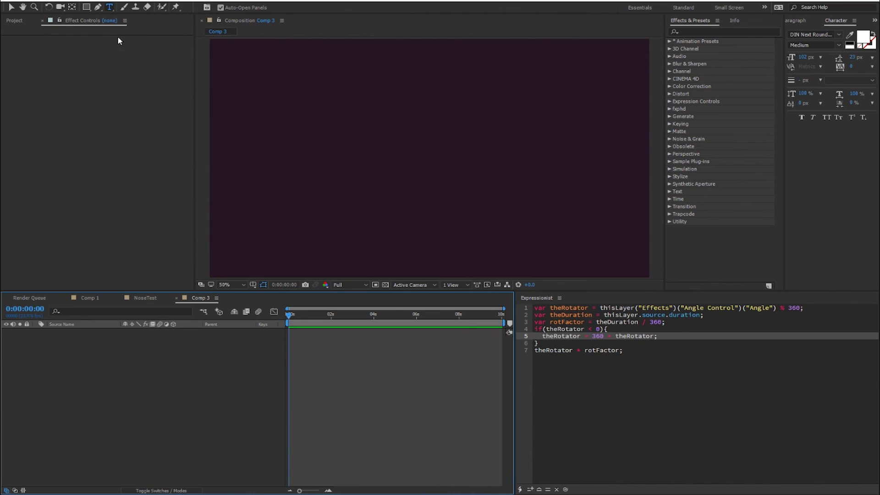
left_click(29, 21)
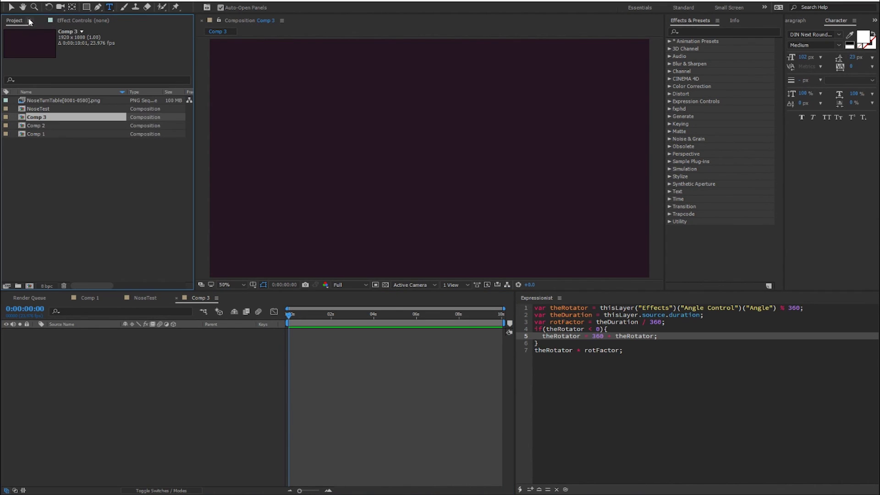
left_click_drag(40, 101, 117, 385)
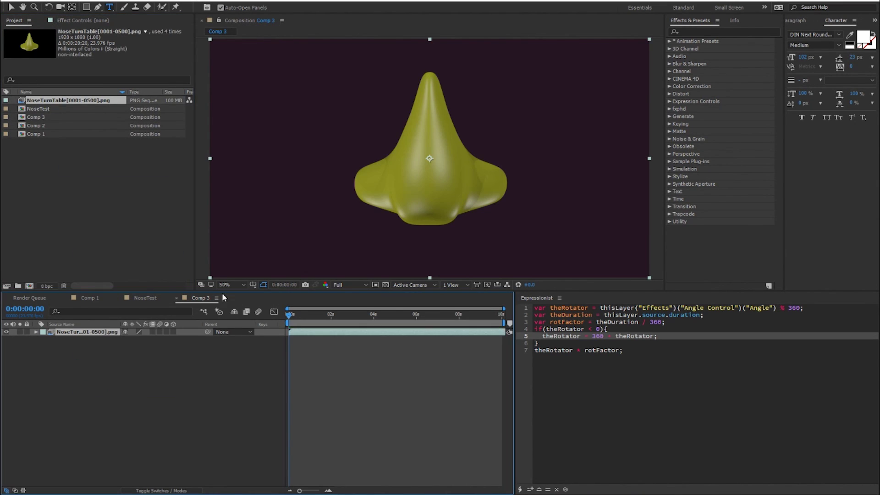
Apply the MO_turntable preset to the nose layer and turn Angle to 0x-135.0°
left_click(697, 31)
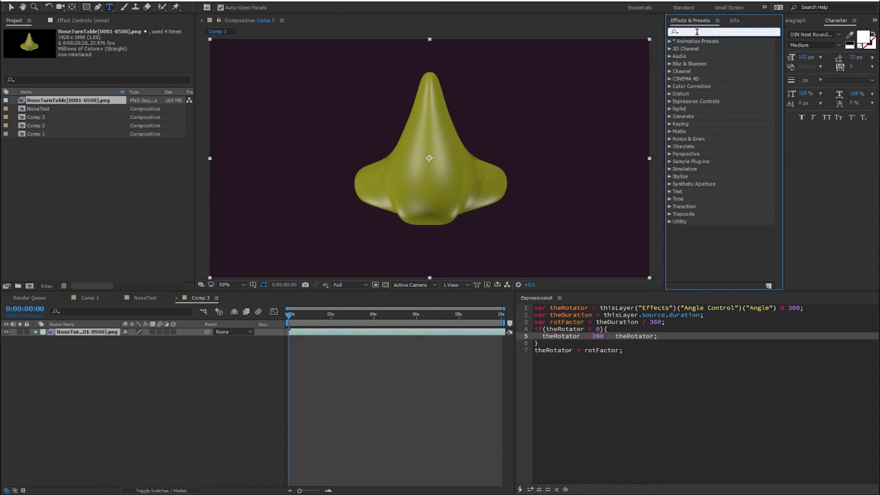
type("turntable")
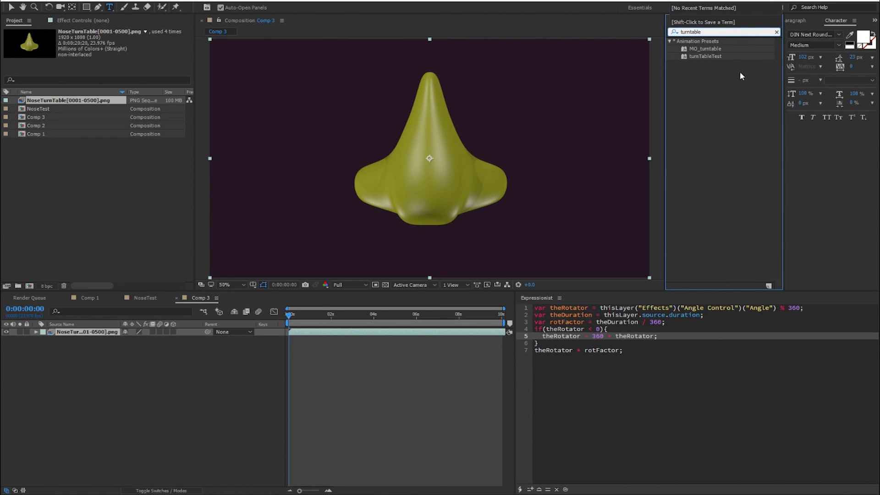
left_click_drag(714, 52, 312, 334)
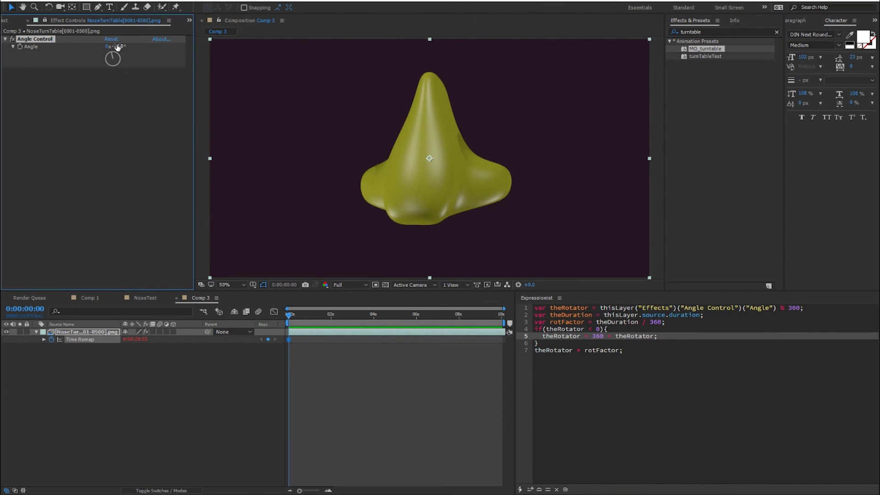
left_click_drag(194, 47, 57, 49)
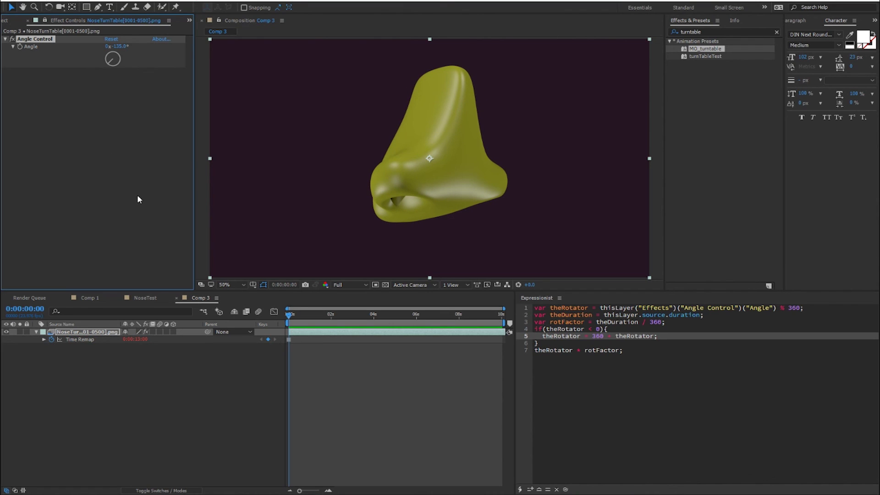